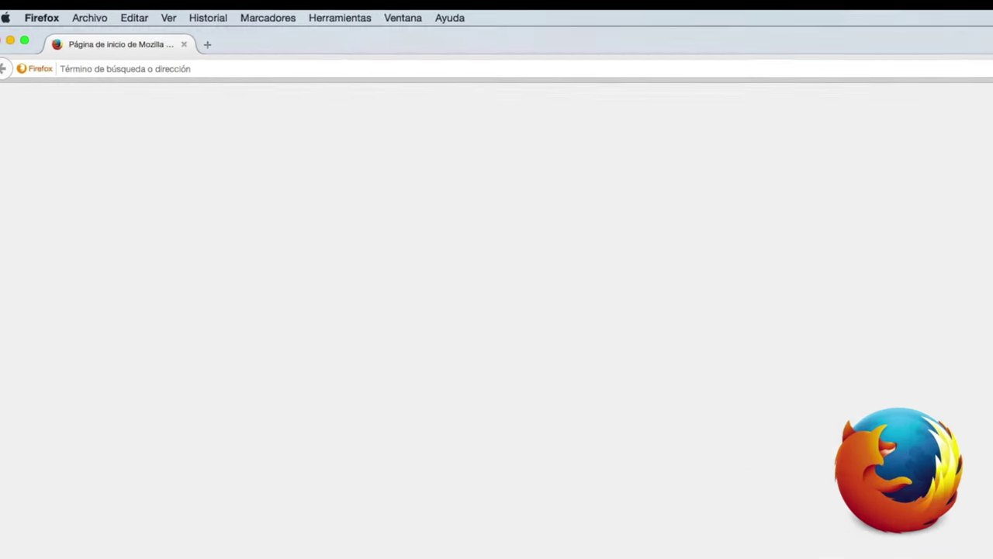
left_click(74, 69)
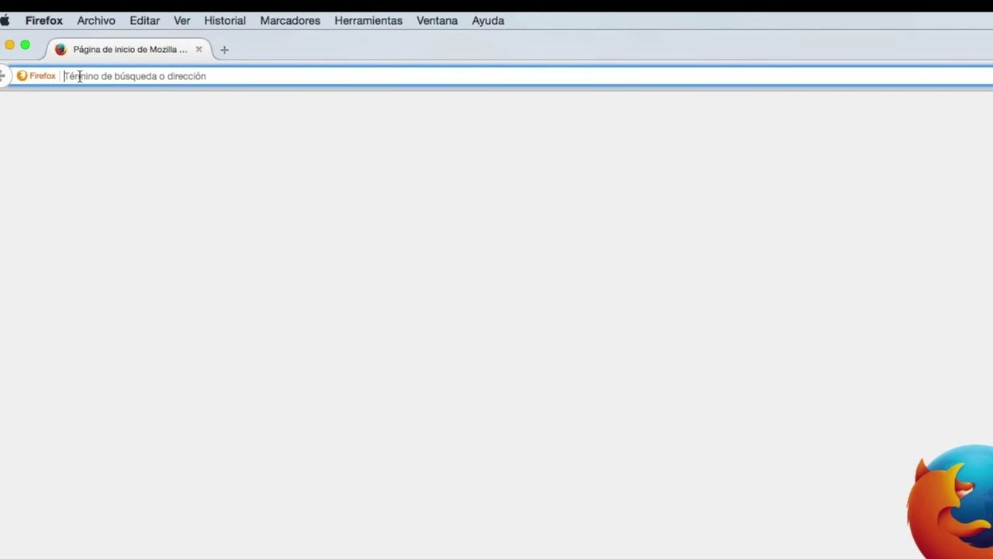
type("www")
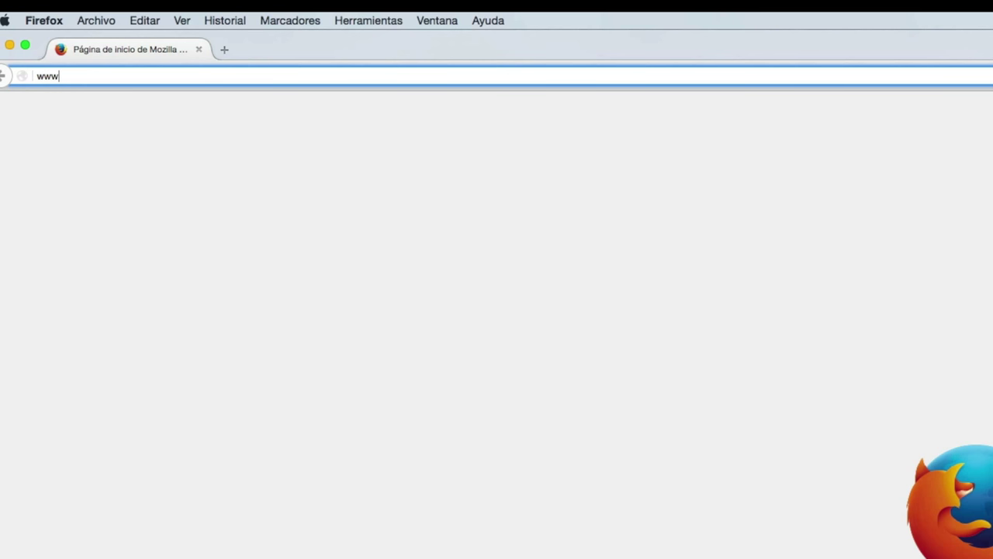
type(".gestiondocumental.gob.ec/")
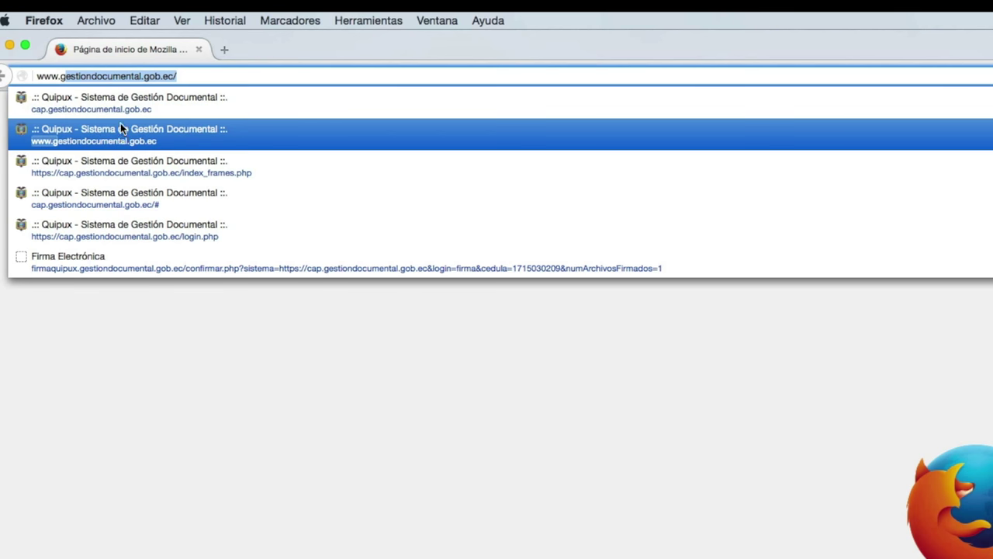
left_click(119, 124)
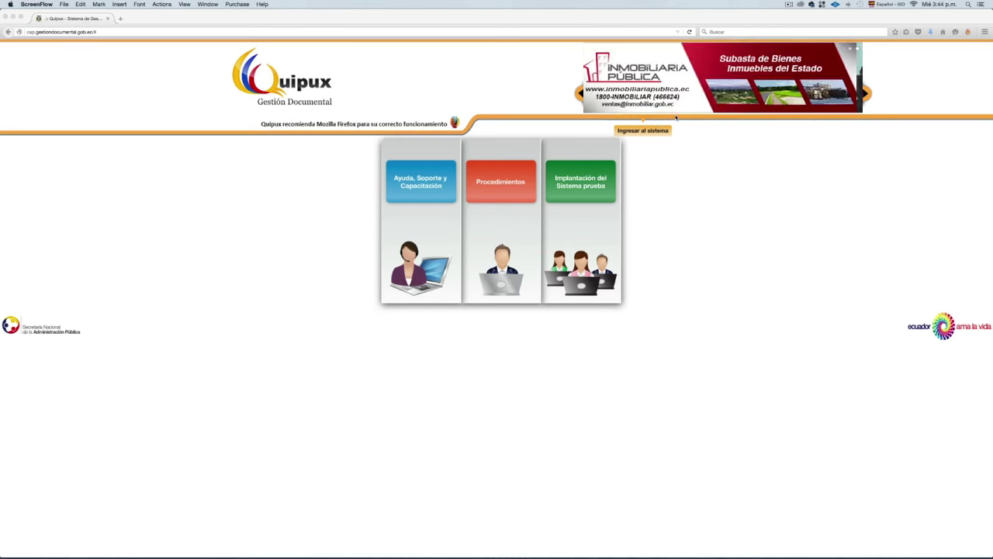
Go to the Quipux system login and sign in with the saved ID number and password
left_click(655, 131)
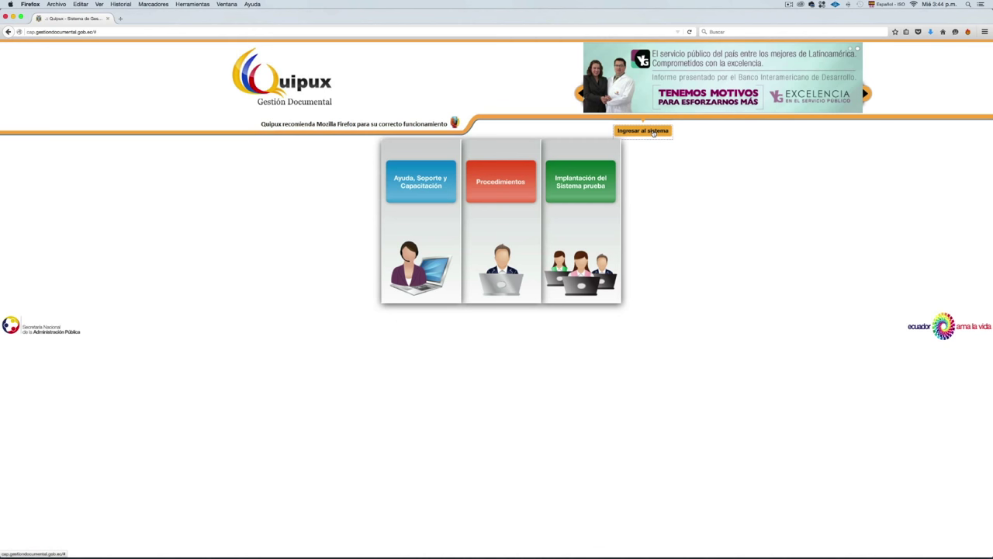
left_click(654, 132)
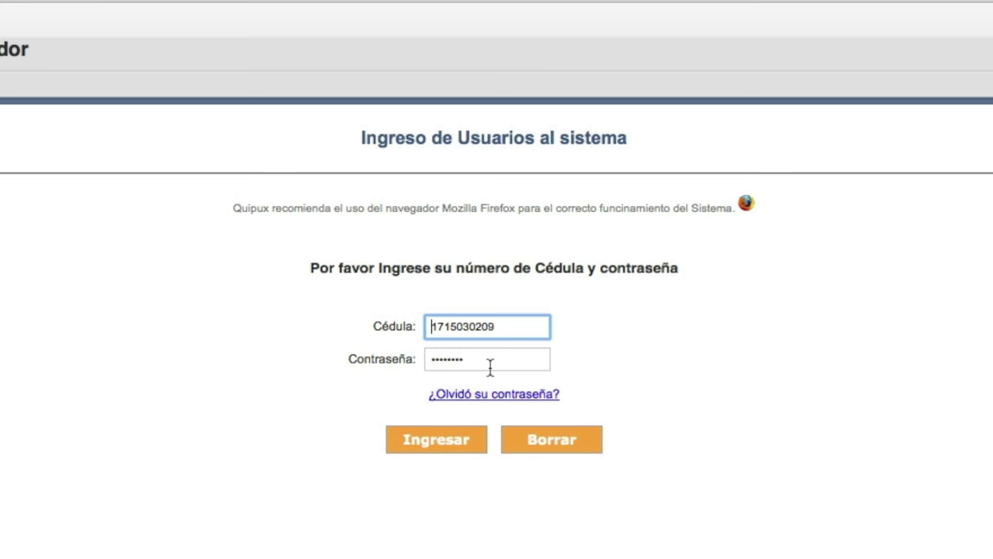
left_click(445, 446)
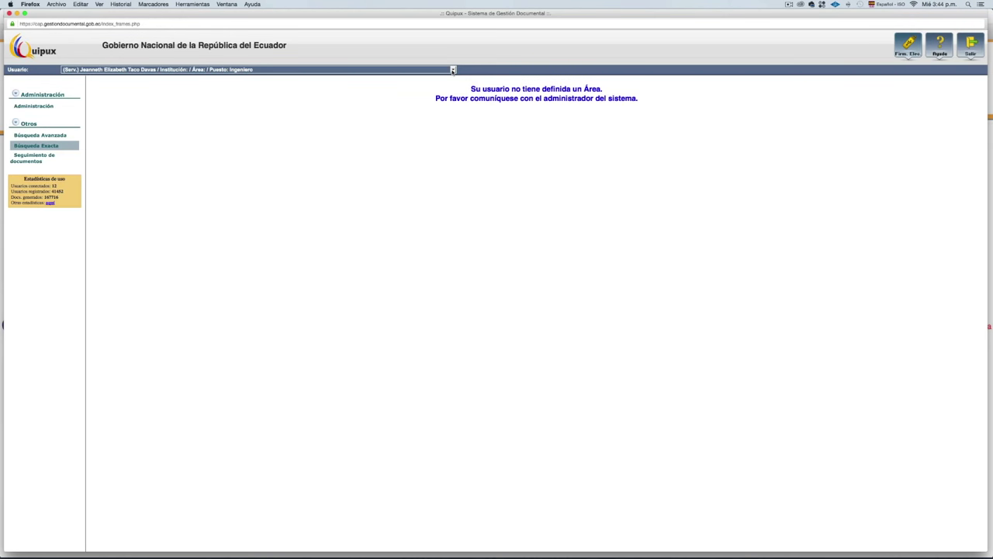
Switch the active user to the citizen (Ciu.) profile that has a blank institution and a blank position
left_click(454, 70)
scroll(450, 143, "up", 3)
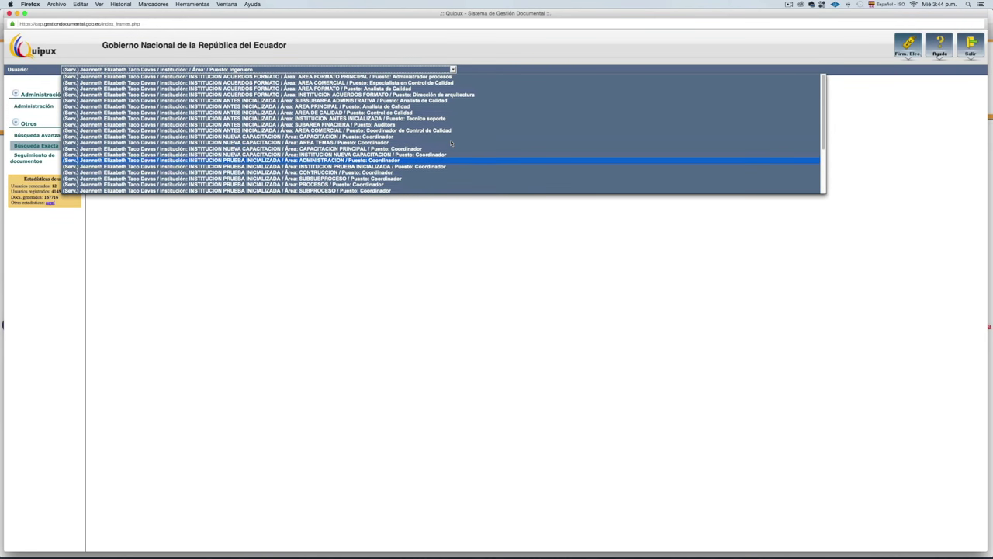
scroll(451, 143, "down", 3)
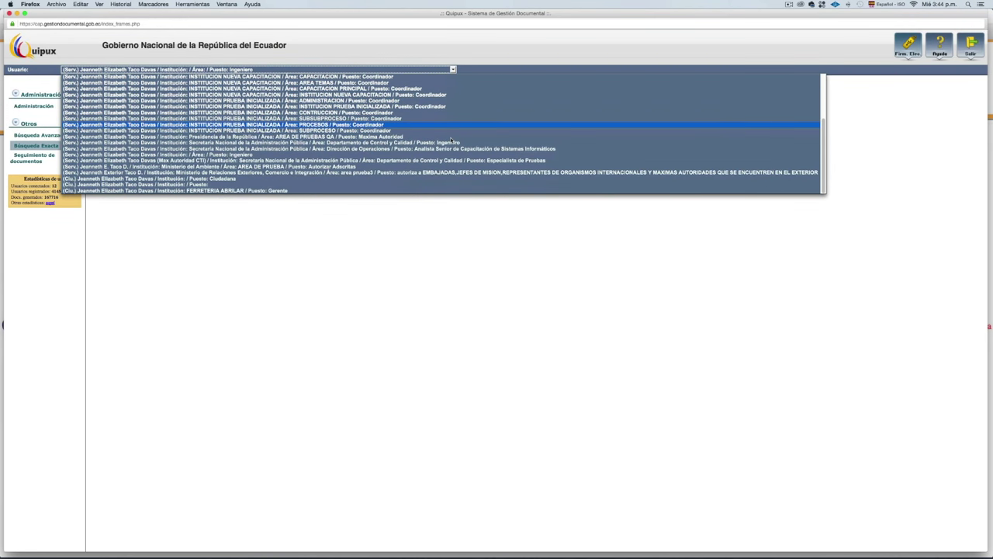
left_click(420, 184)
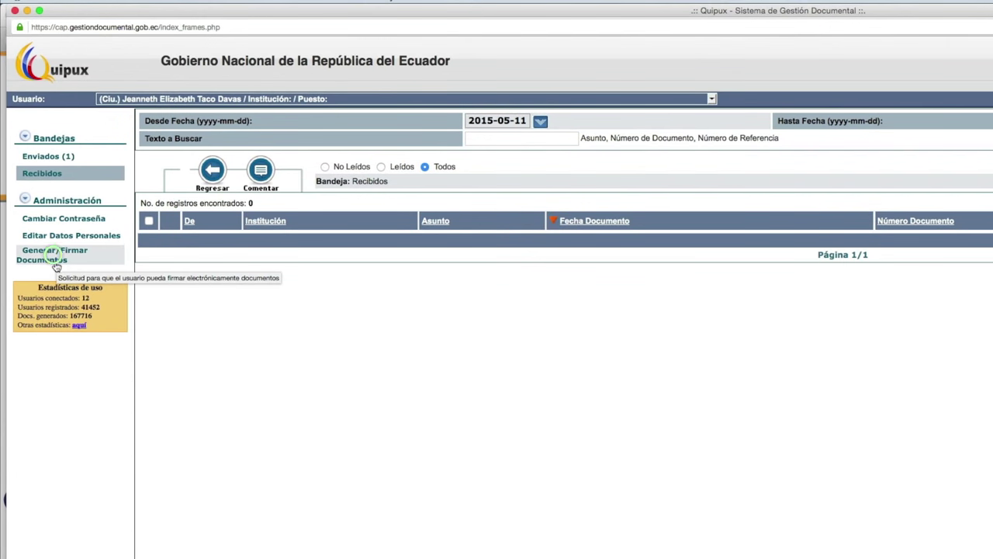
Open the Generar/Firmar Documentos request, download the system use agreement PDF and close it after viewing
left_click(48, 258)
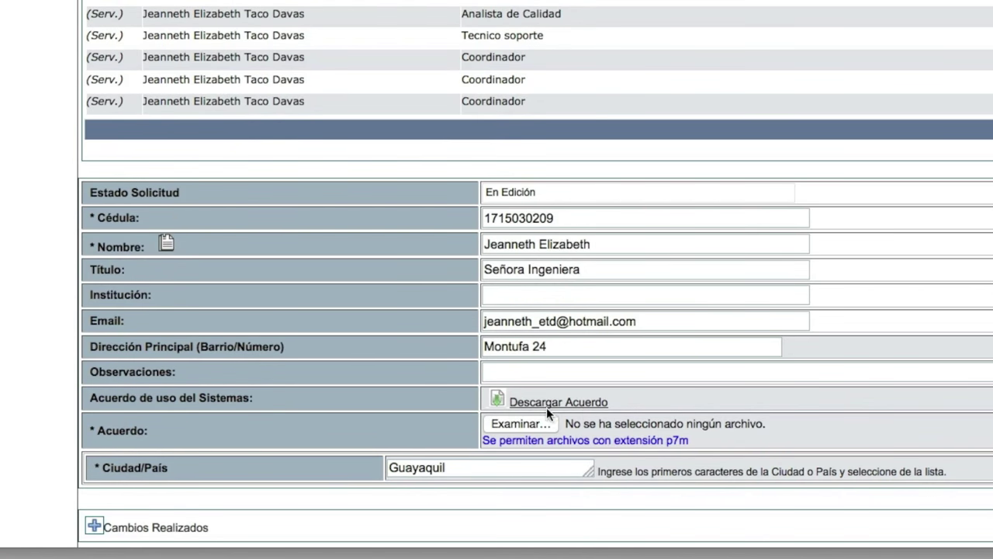
left_click(546, 407)
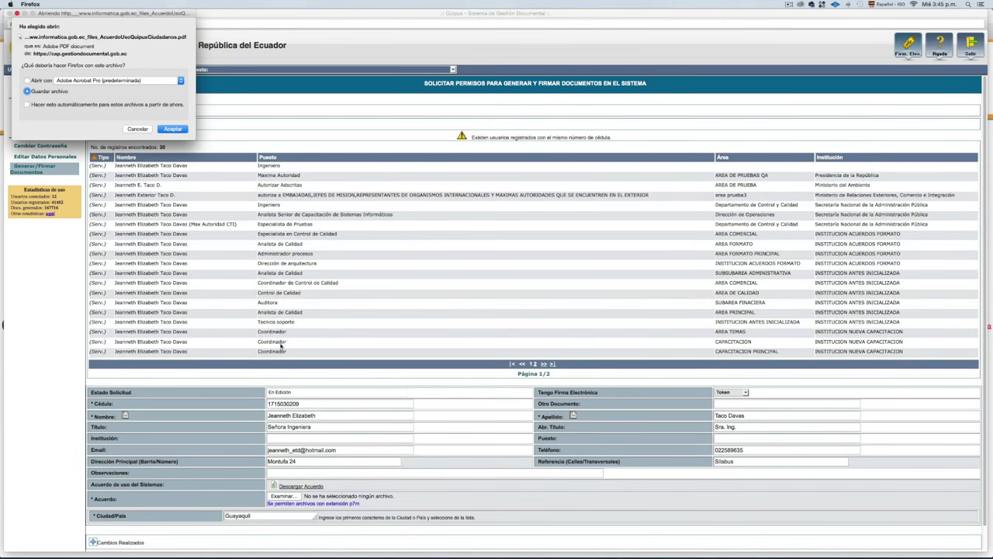
left_click(171, 191)
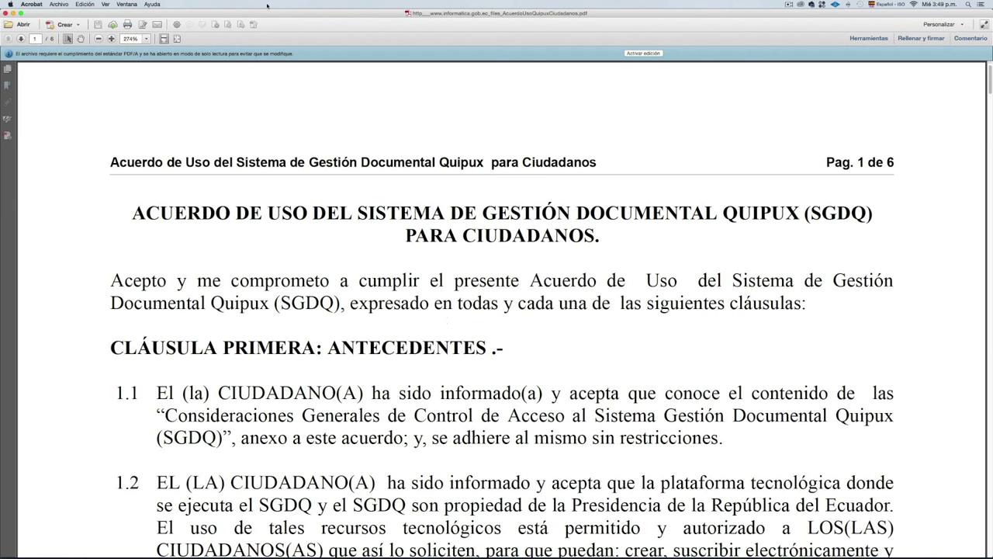
left_click(13, 14)
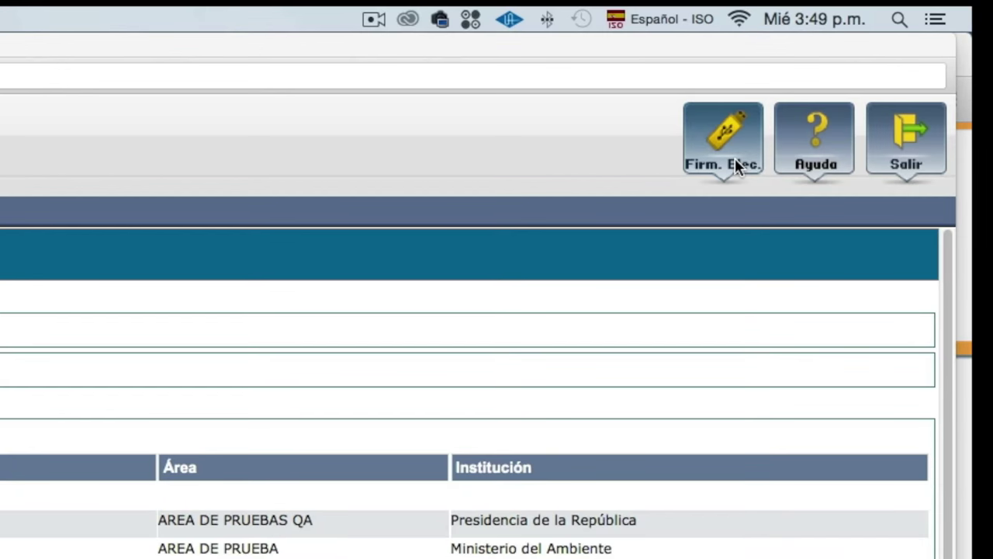
Open the file signing form of the electronic signature application and set the certificate source to Archivo
left_click(733, 152)
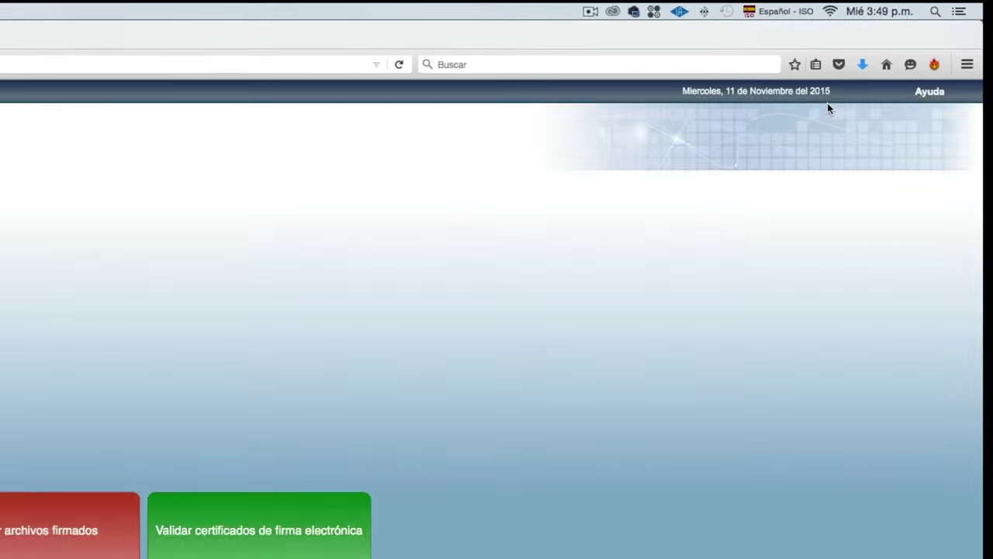
left_click(101, 345)
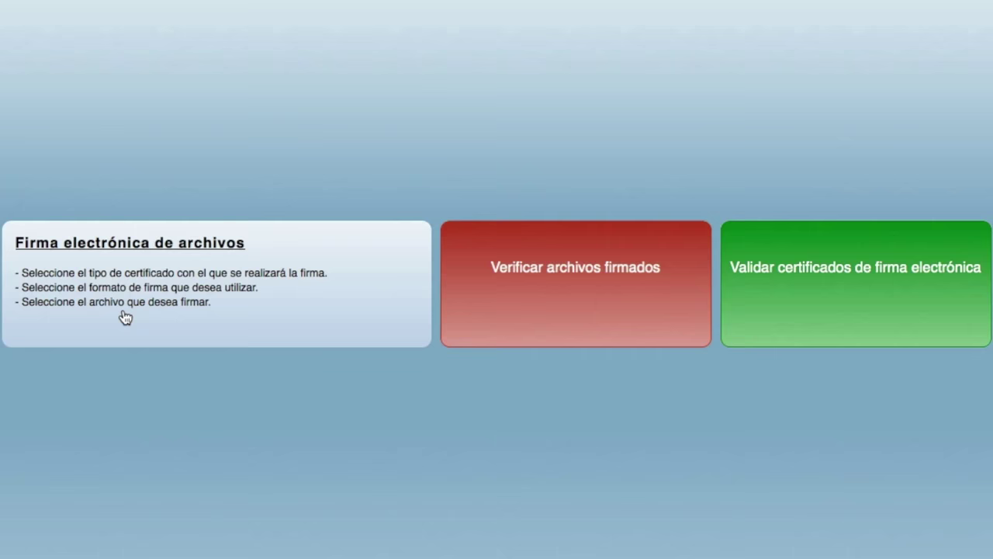
left_click(123, 315)
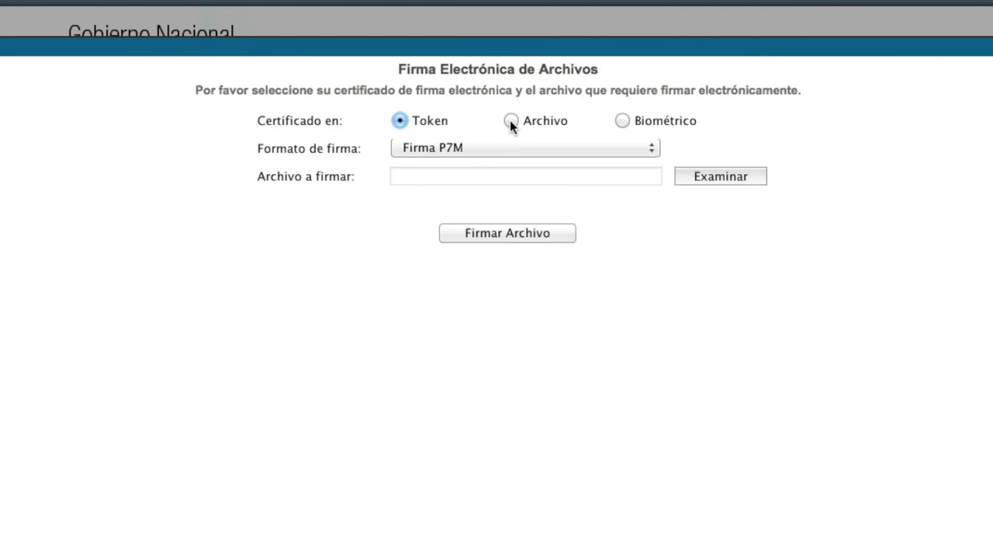
left_click(511, 121)
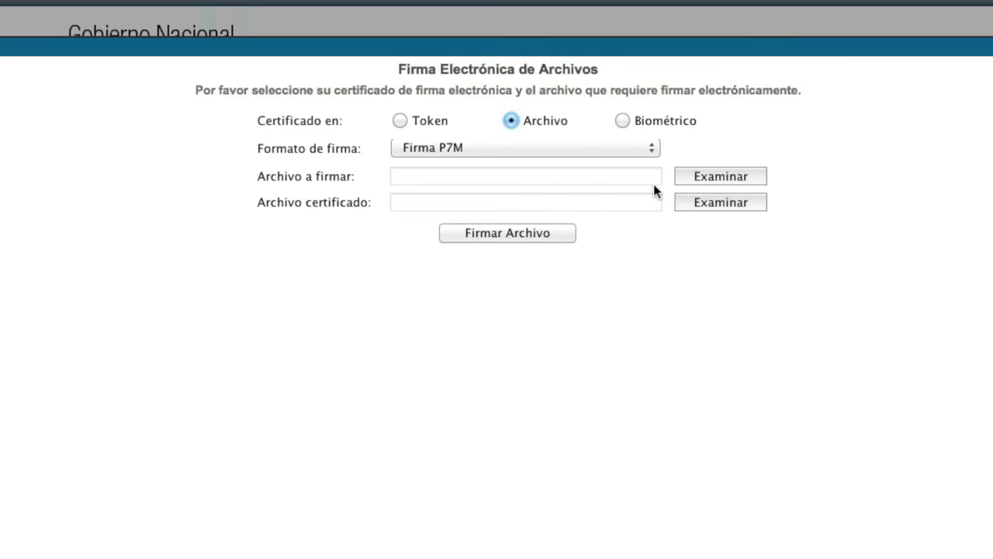
Choose the downloaded AcuerdoUsoQuipuxCiudadanos.pdf from the Descargas folder, sorted by newest modification date, as the file to sign
left_click(718, 177)
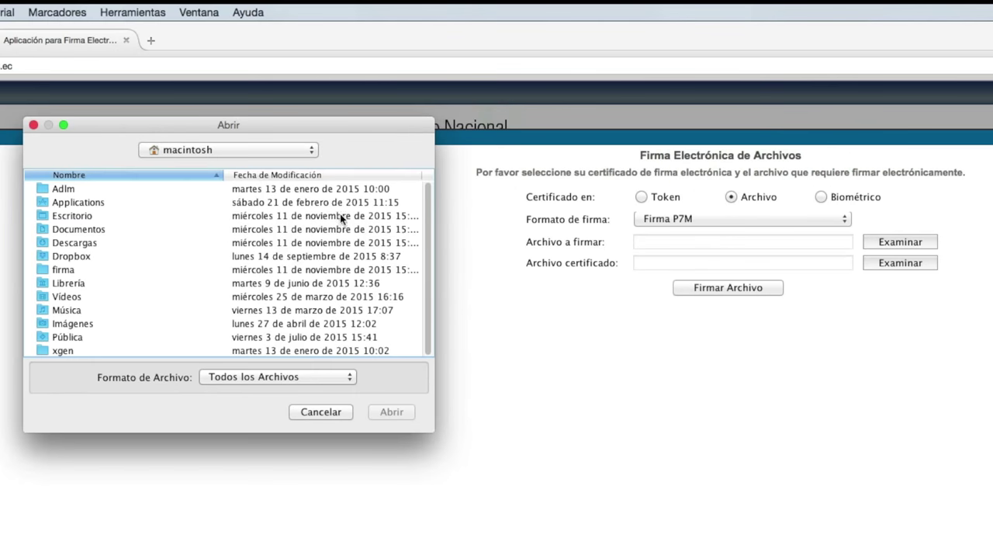
double_click(87, 237)
left_click(273, 175)
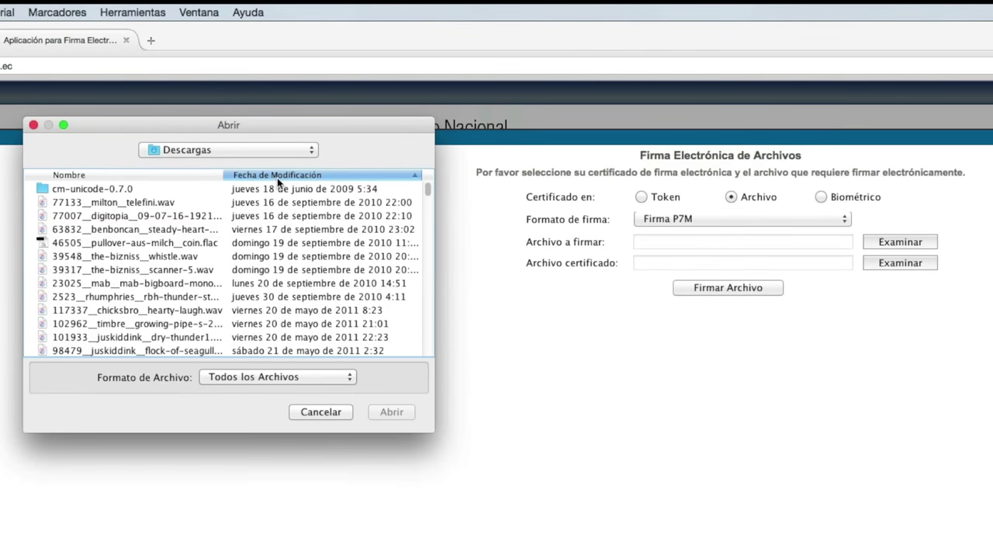
left_click(278, 178)
left_click(276, 188)
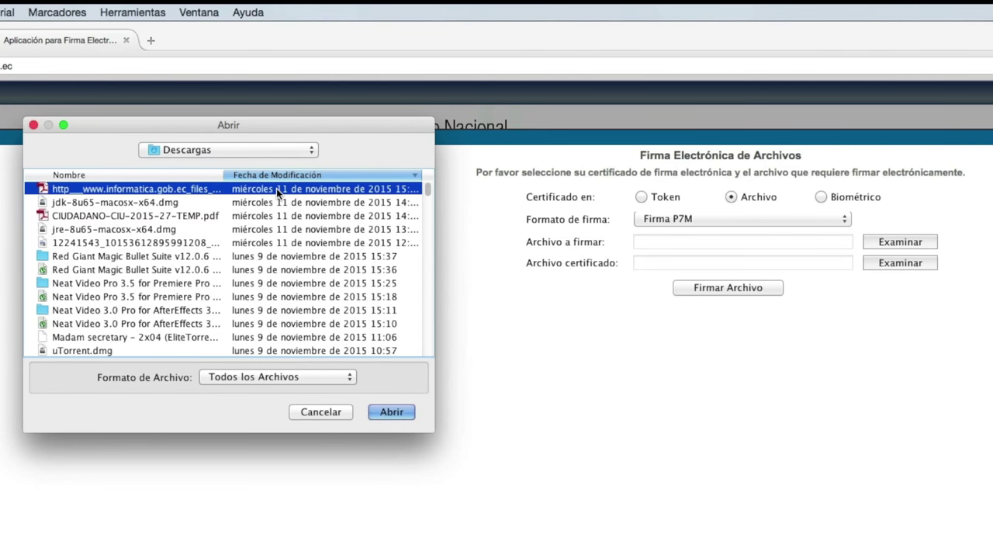
left_click(385, 415)
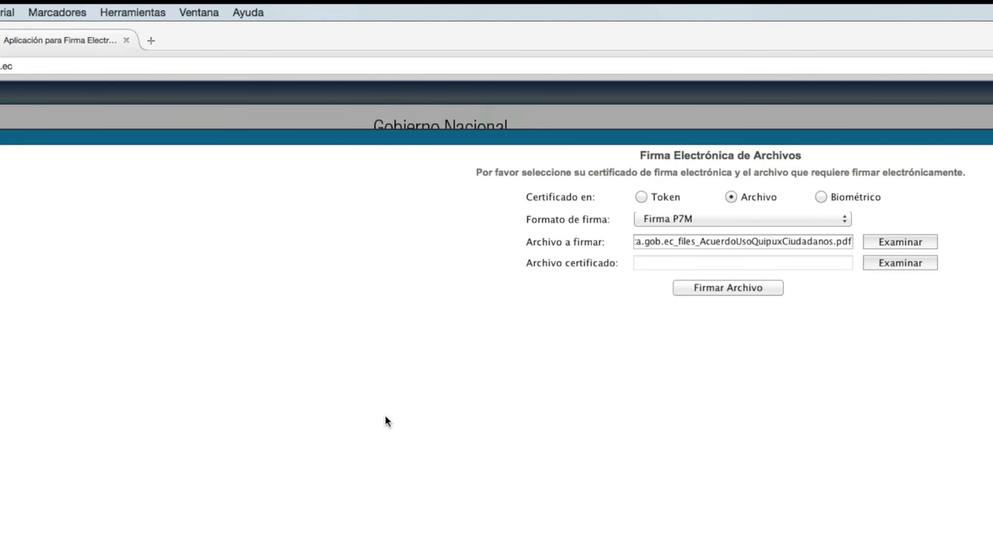
Choose the .p12 certificate stored in the firma folder as the certificate file
left_click(914, 267)
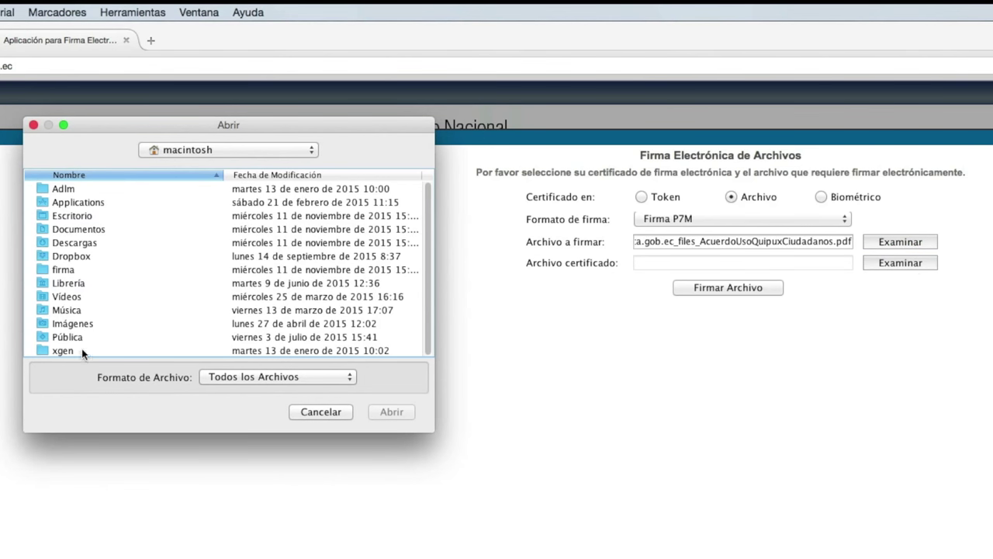
double_click(44, 268)
double_click(73, 189)
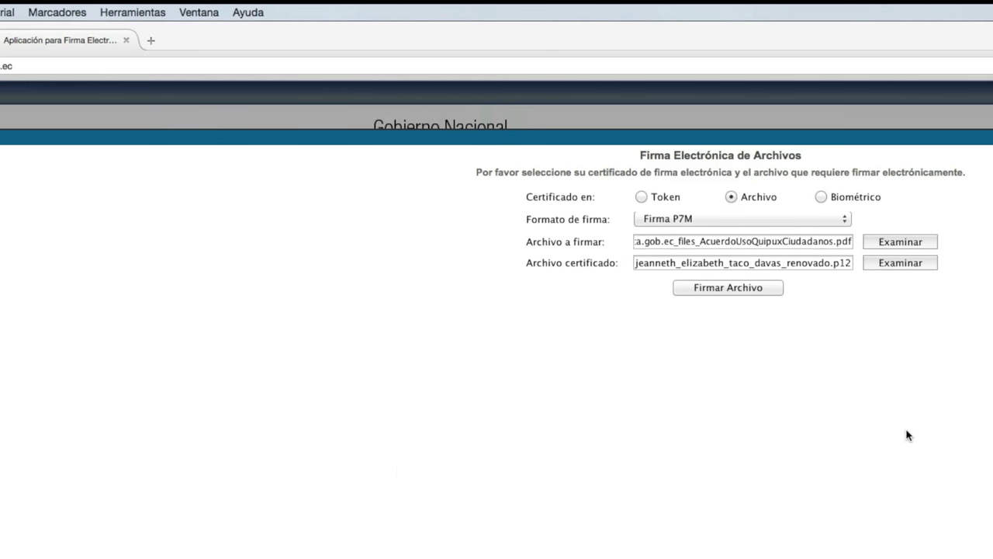
Sign the agreement file by entering the certificate password and accepting the security risk to run the application
left_click(730, 289)
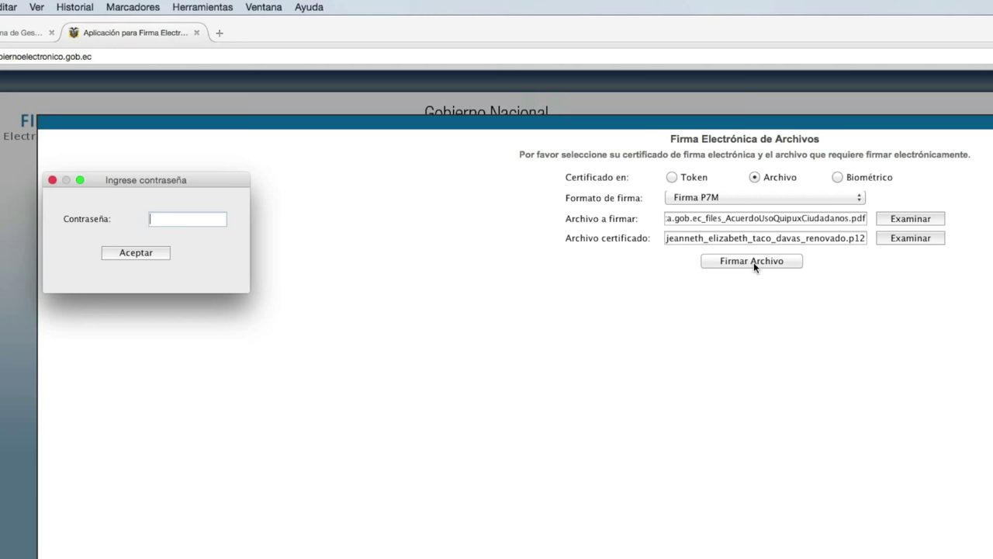
type("••••••••••")
left_click(147, 258)
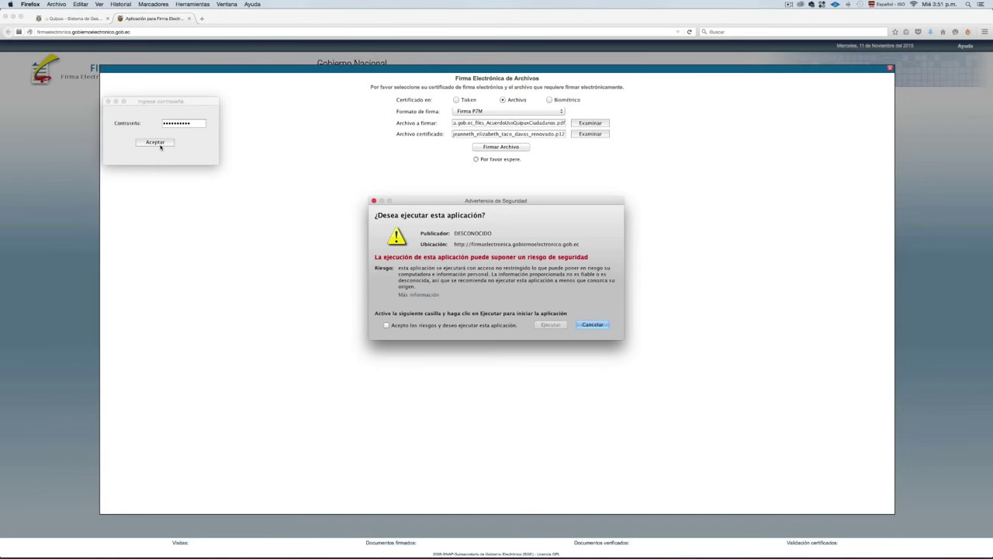
left_click(386, 325)
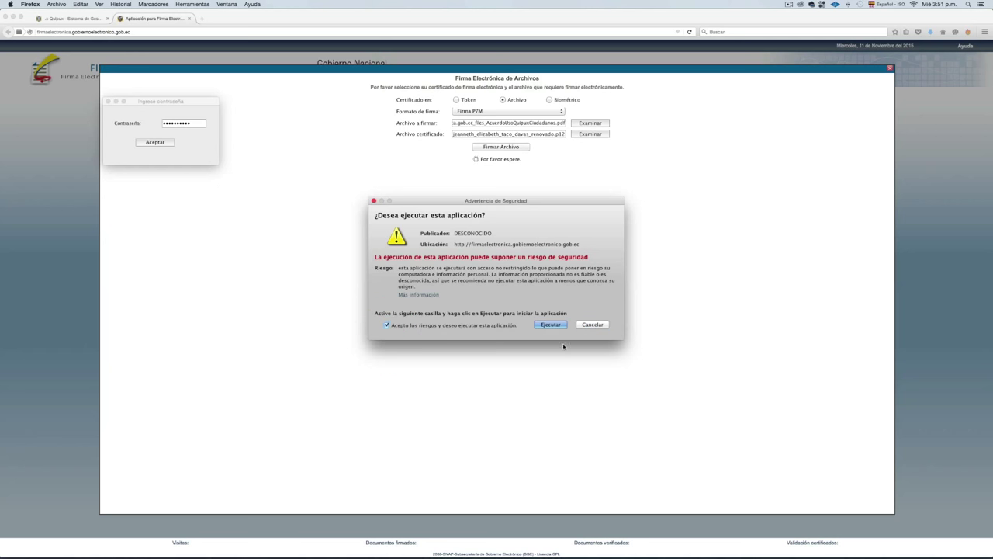
left_click(550, 325)
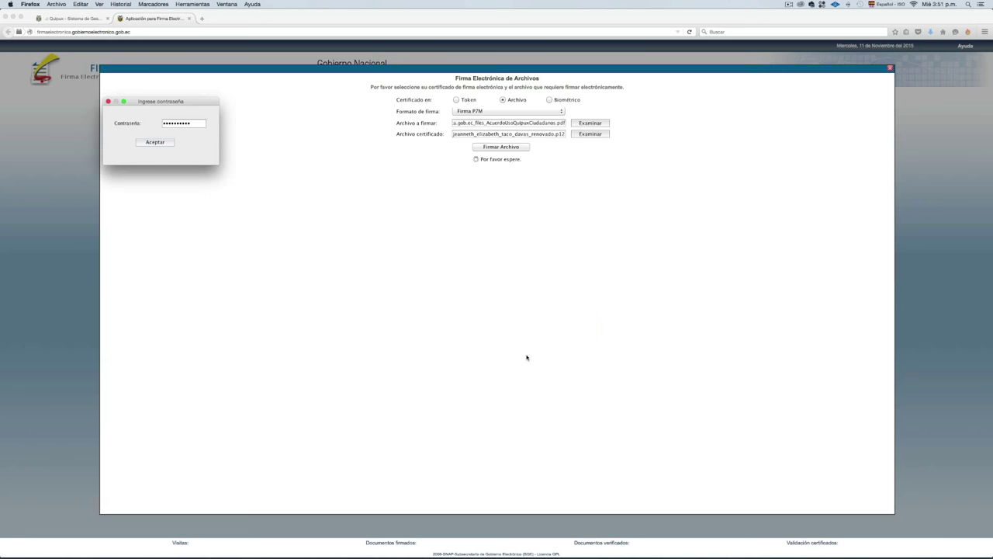
key("Return")
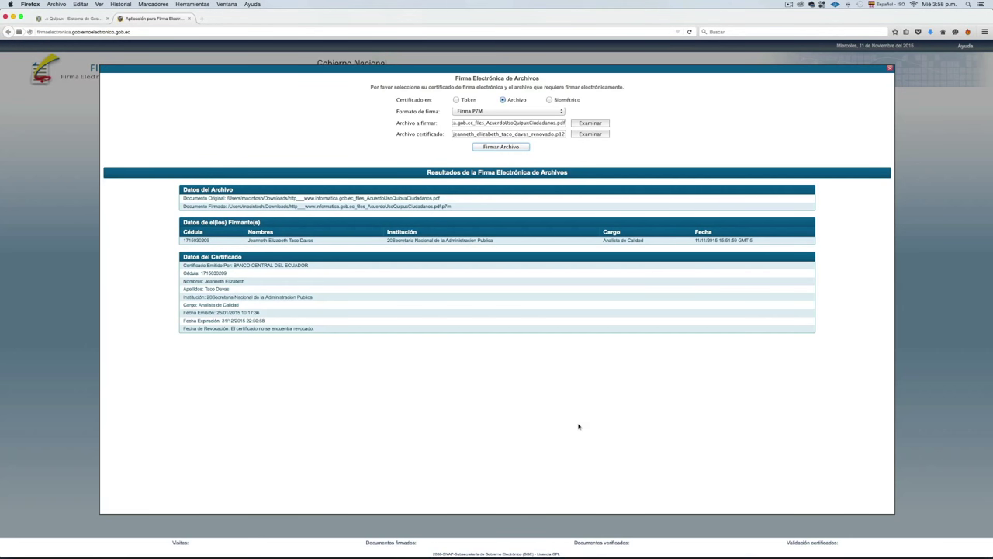
Return to the Quipux permission request, attach the signed AcuerdoUsoQuipuxCiudadanos.pdf.p7m from Downloads as the agreement and submit the request
key("ctrl+Up")
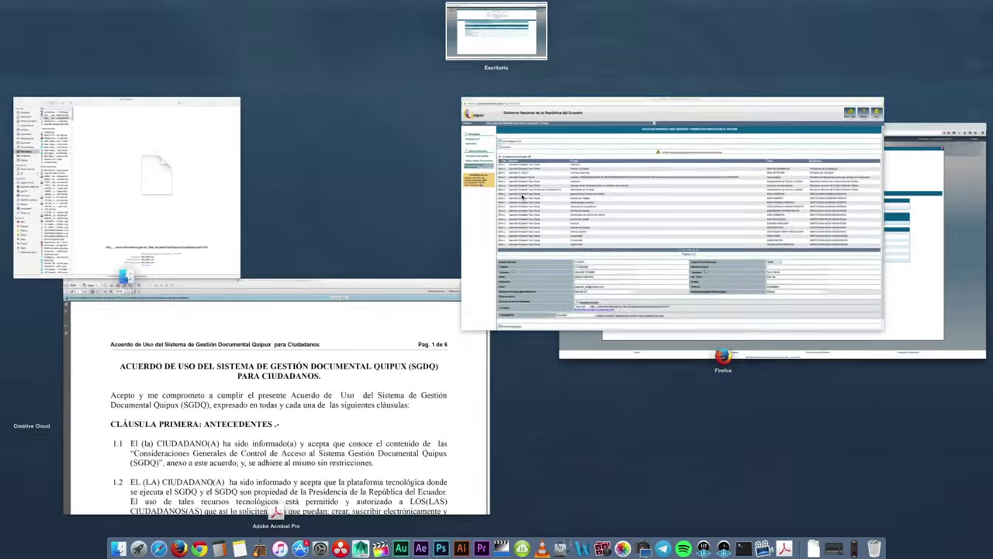
left_click(523, 197)
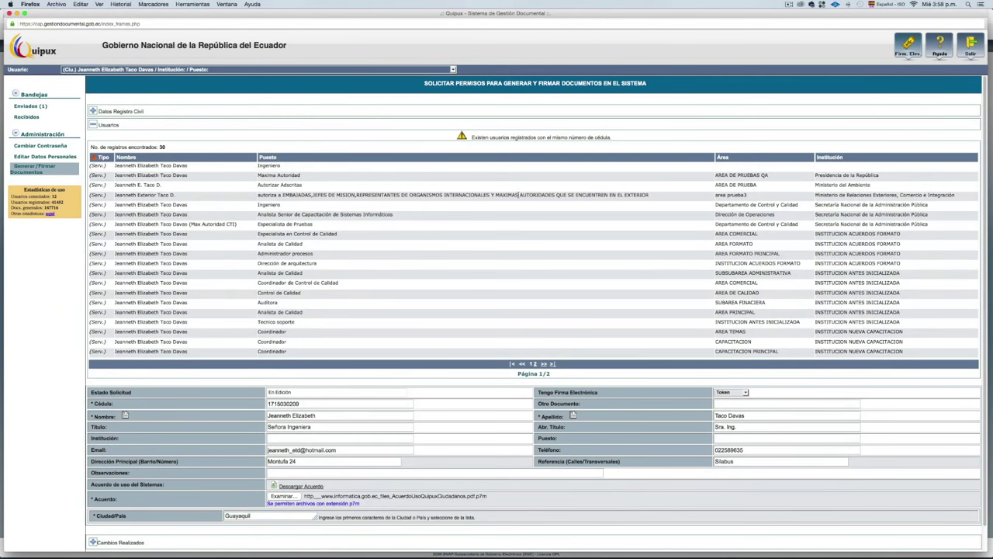
left_click(284, 496)
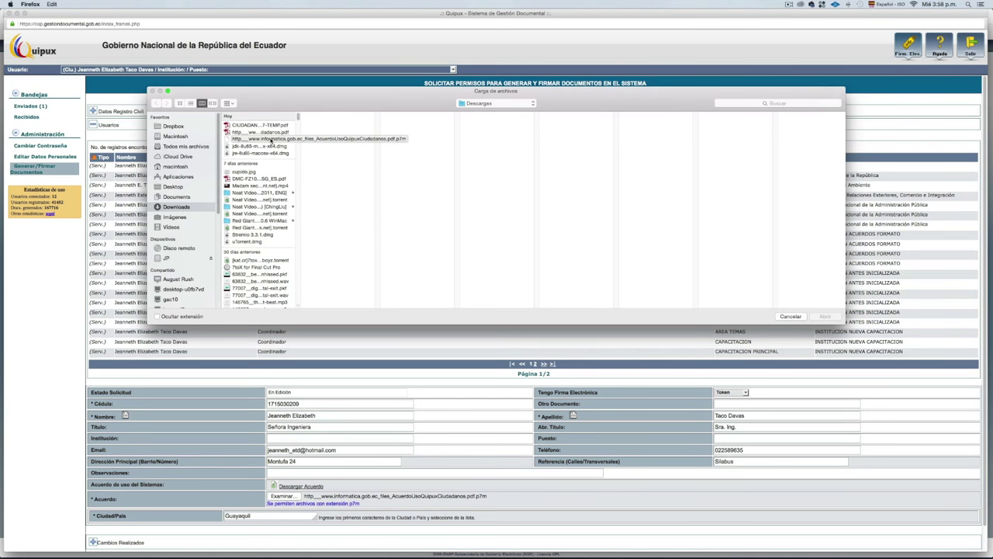
left_click(269, 139)
key("Return")
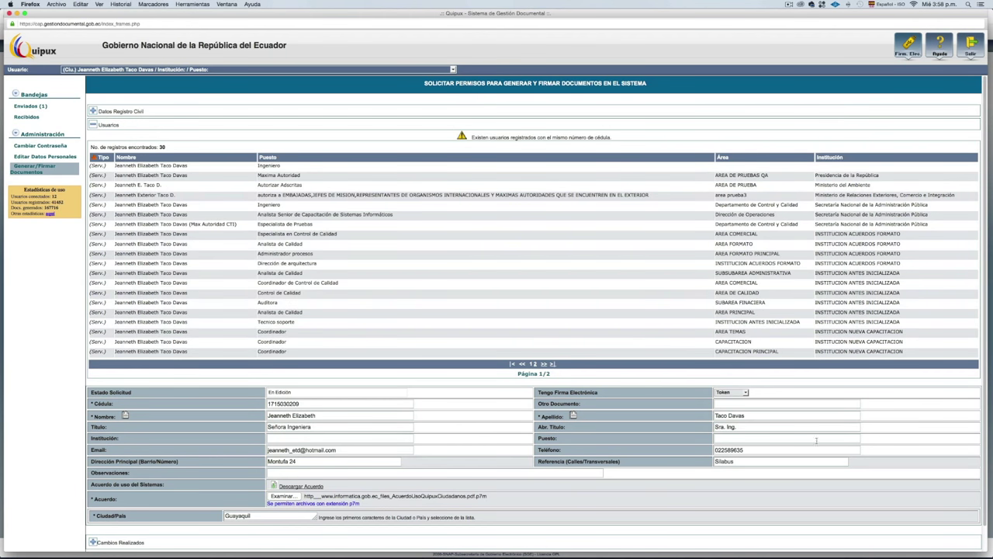
scroll(967, 497, "down", 2)
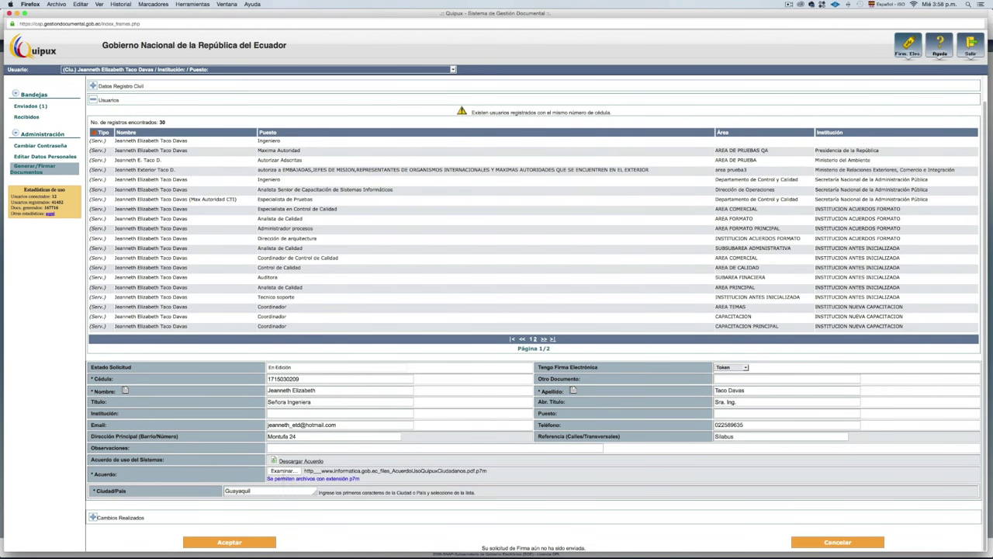
left_click(232, 541)
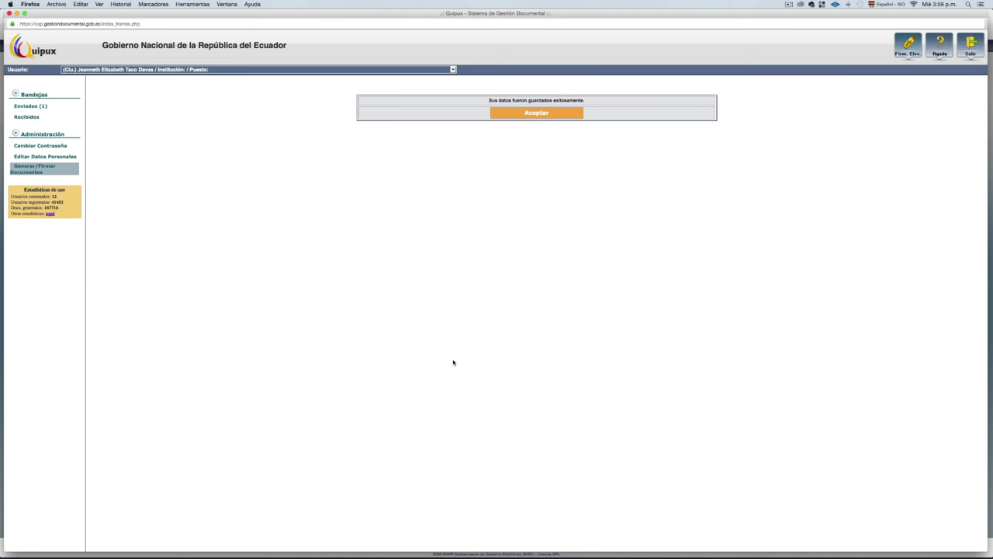
Switch the active user to the citizen profile with the position Ciudadana and start a new document
left_click(446, 69)
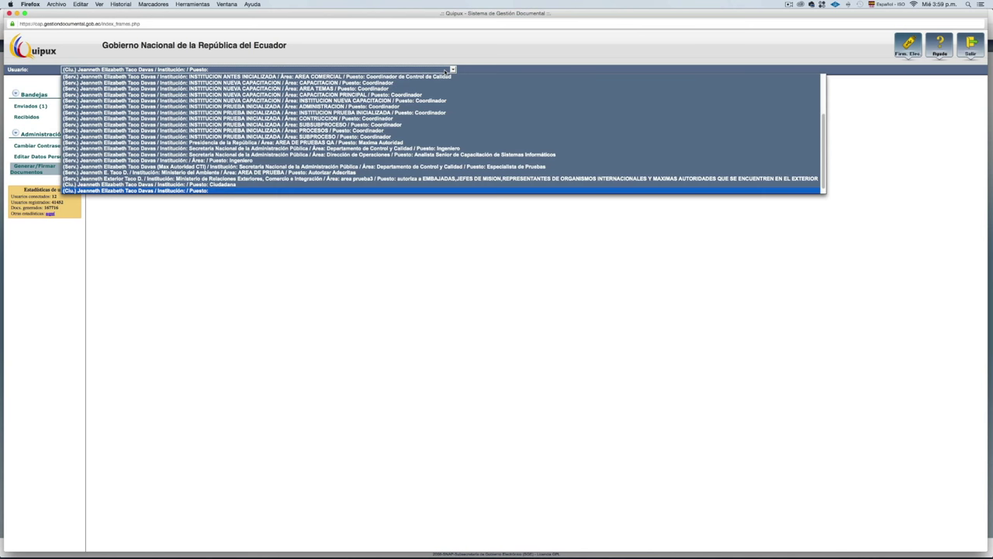
left_click(402, 184)
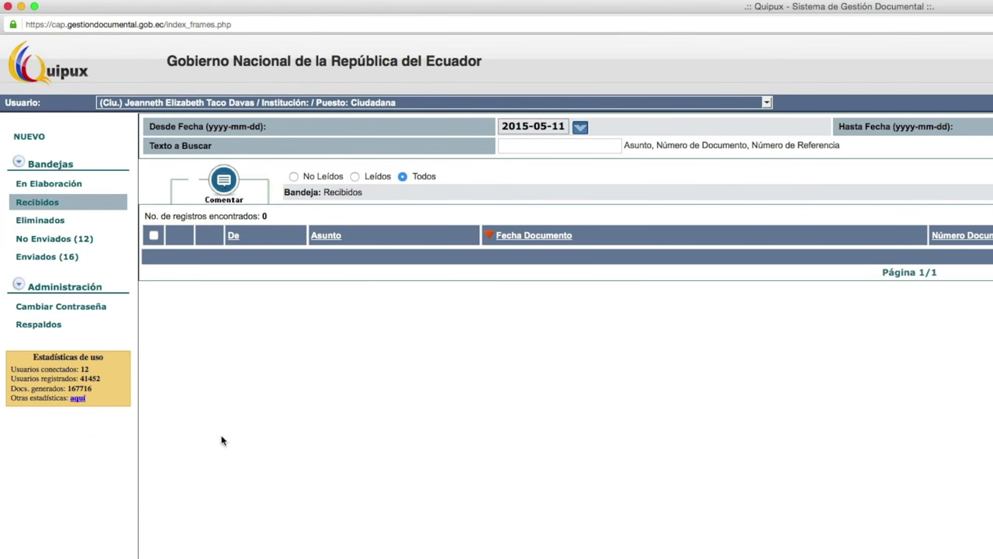
left_click(29, 140)
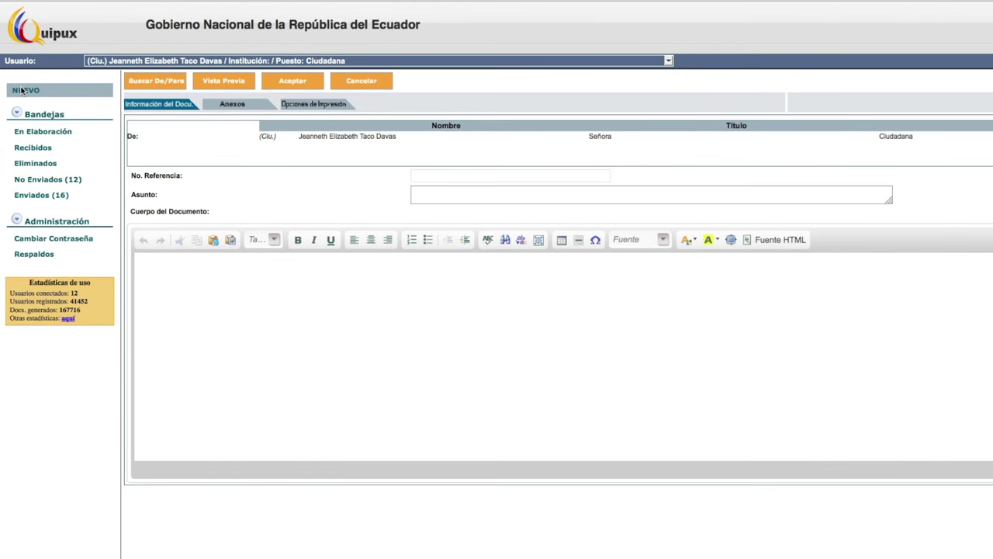
Search public servants of Secretaría Nacional de la Administración Pública and set the Analista Senior from Dirección de Soporte as the document's recipient
left_click(144, 89)
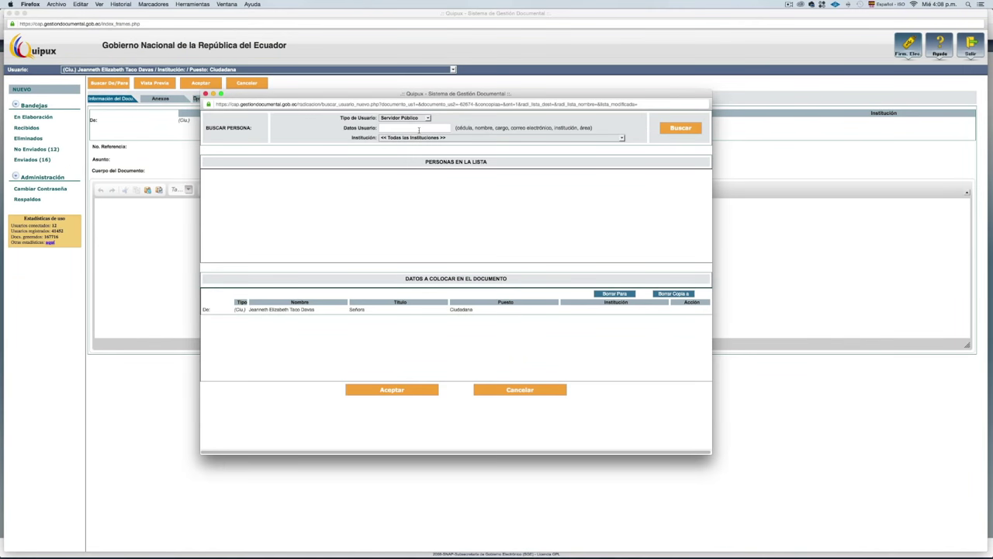
left_click(523, 138)
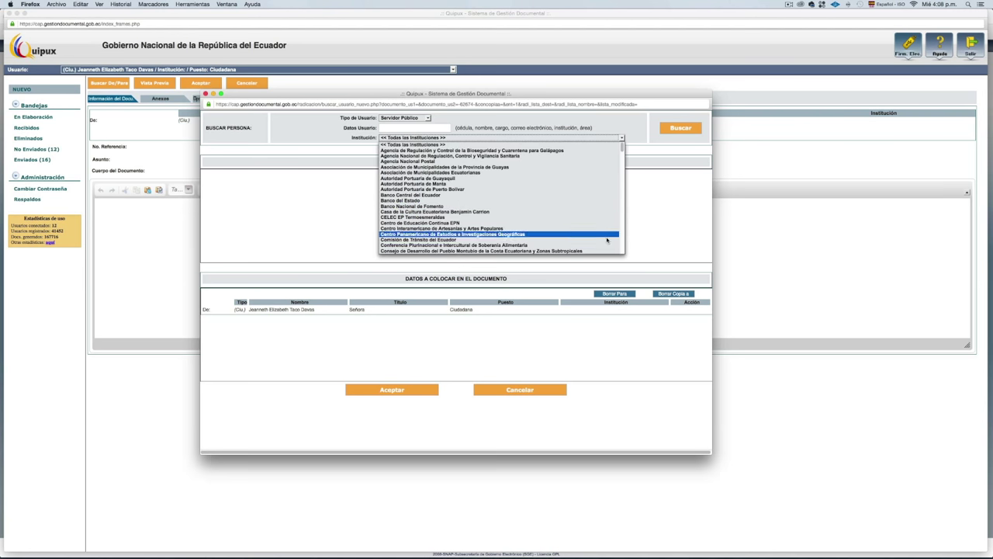
scroll(623, 250, "down", 20)
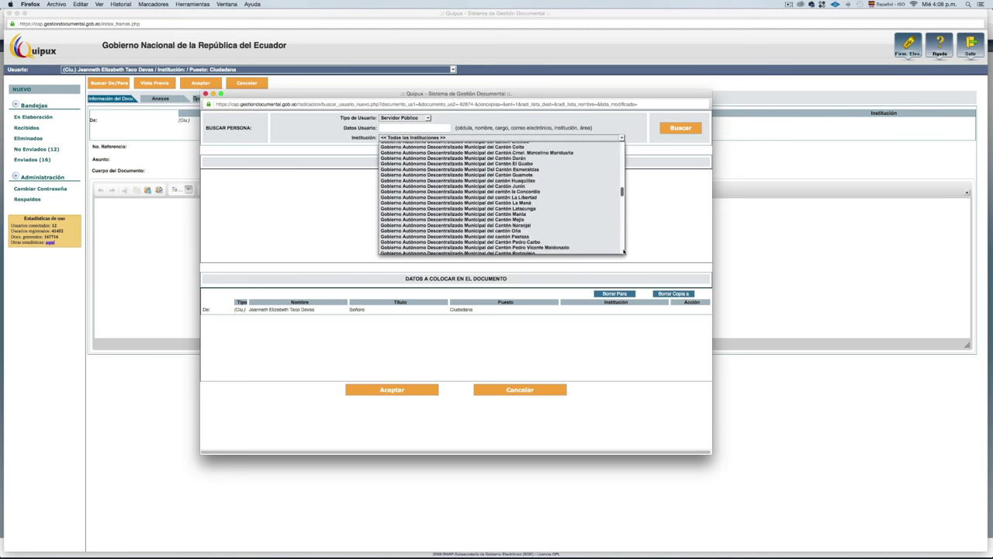
scroll(623, 250, "up", 5)
left_click(570, 194)
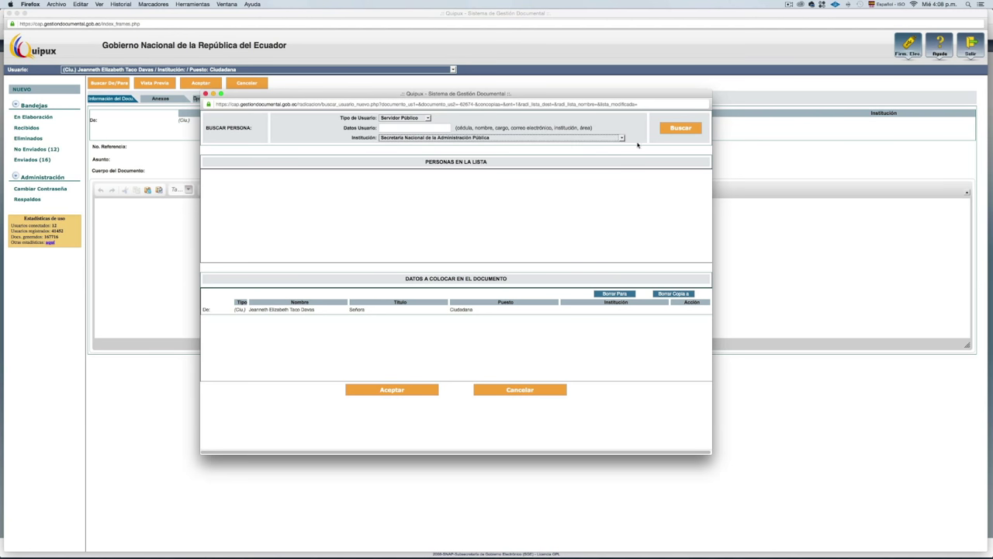
left_click(608, 188)
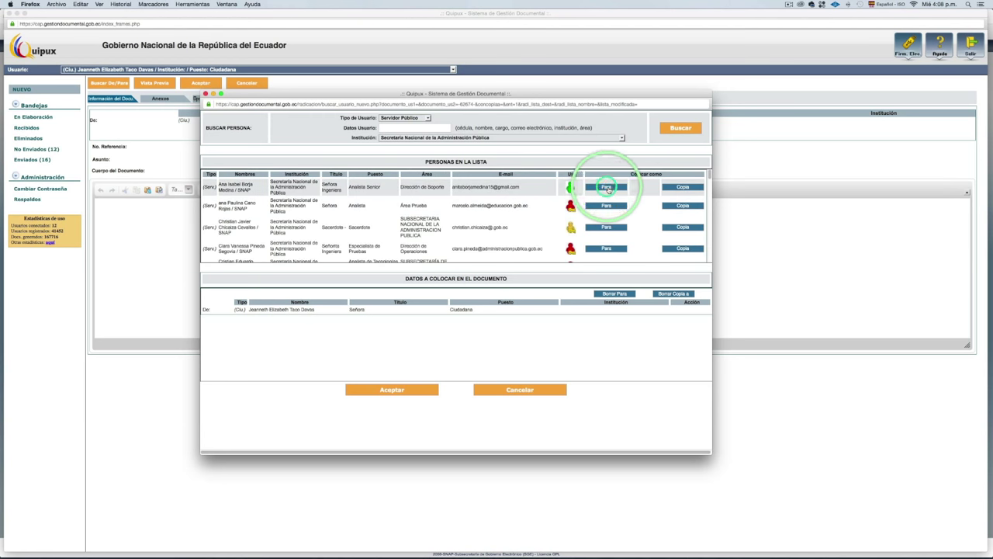
left_click(391, 390)
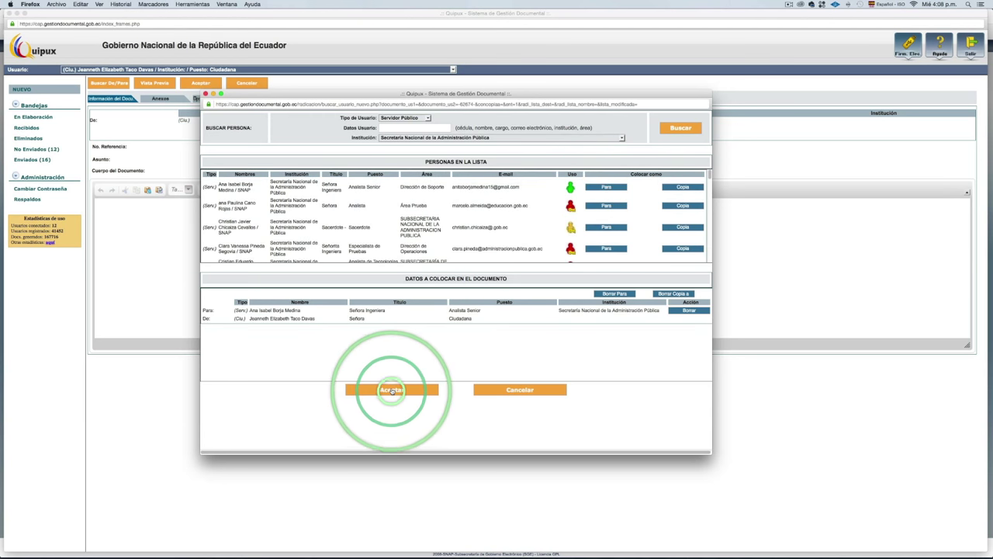
Enter the subject "solicitud de curso virtual para el ciudadano" and the body text "Solicitud de curso"
left_click(308, 161)
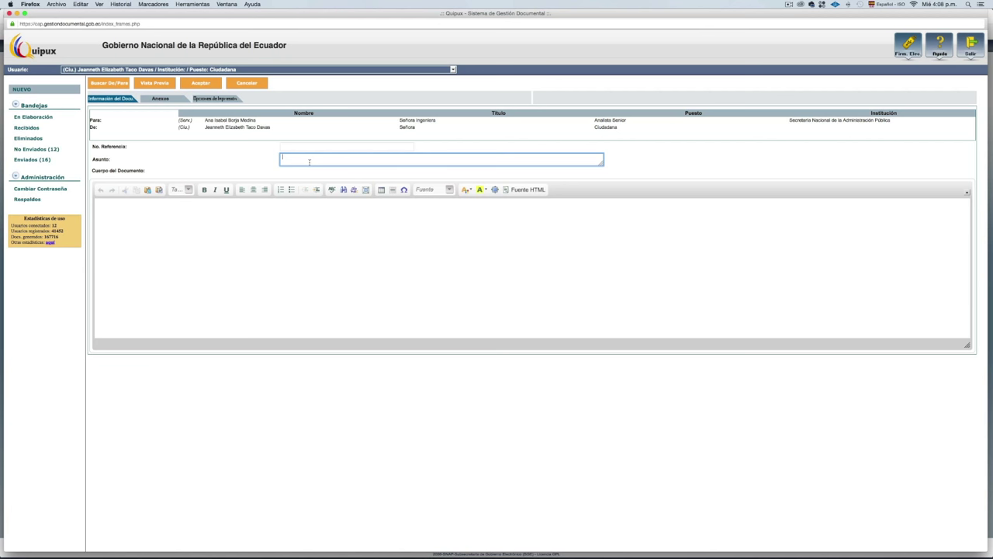
type("solicitud de curso virtual para el ciudadano")
left_click(261, 218)
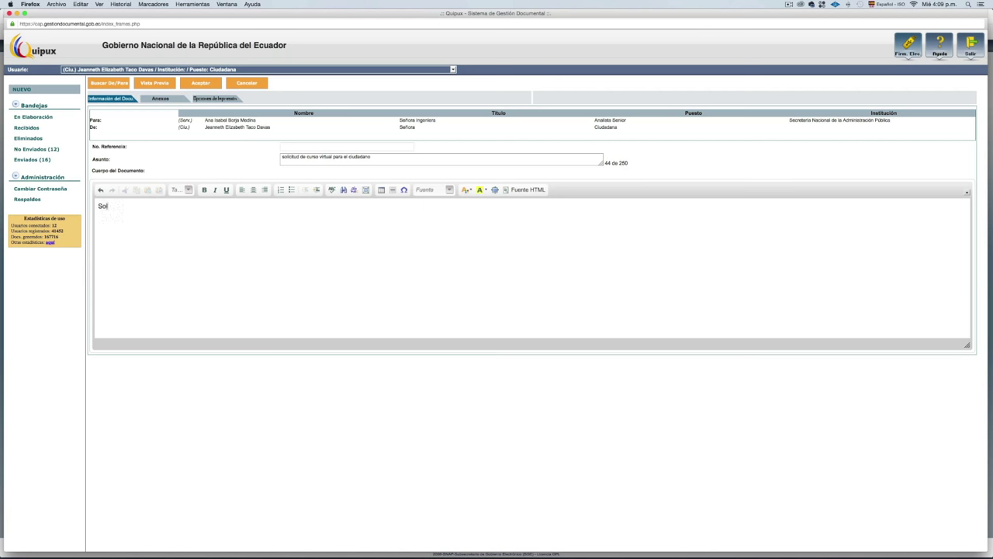
type("icitud de curso")
Preview the draft letter in an enlarged window, check its temporary document number and content, and close the preview
left_click(154, 82)
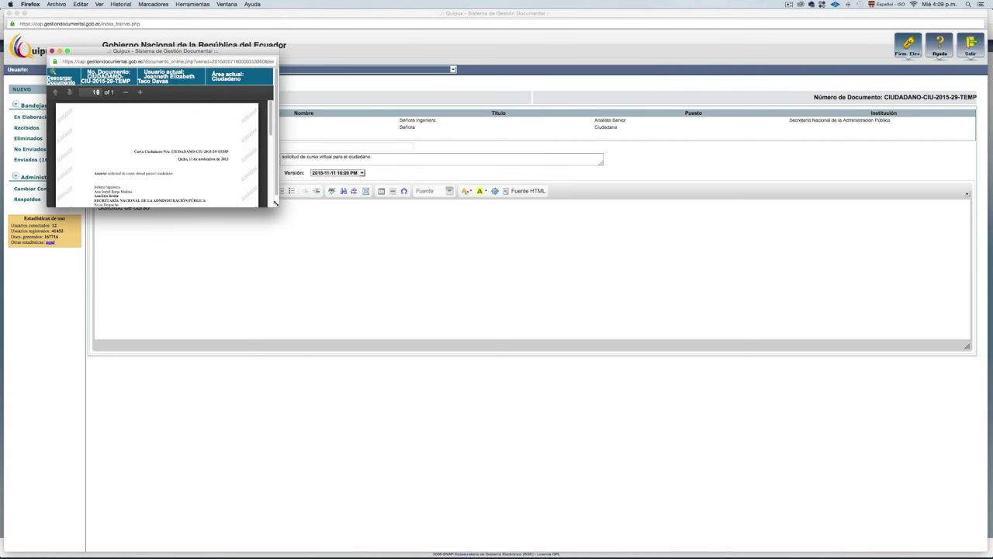
left_click_drag(278, 206, 682, 480)
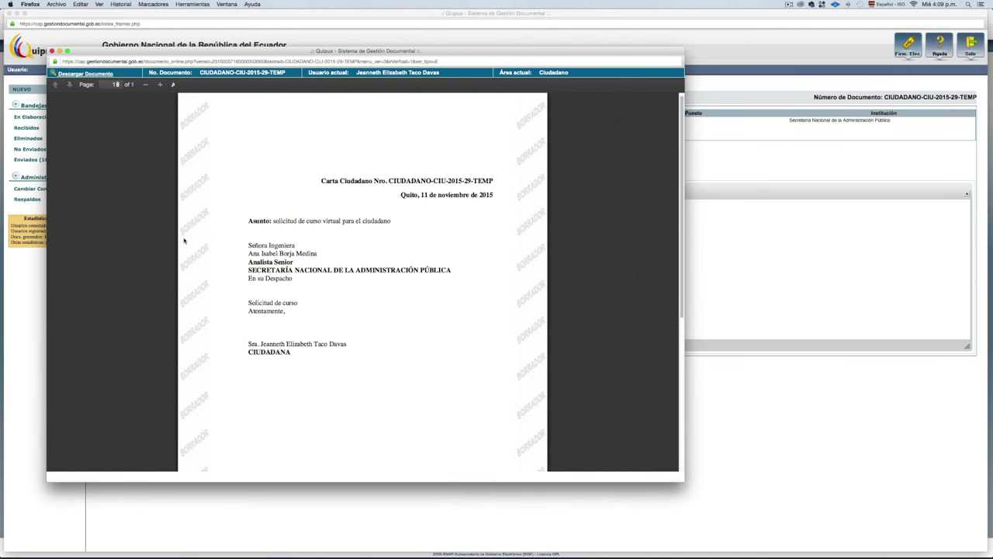
scroll(396, 252, "up", 1)
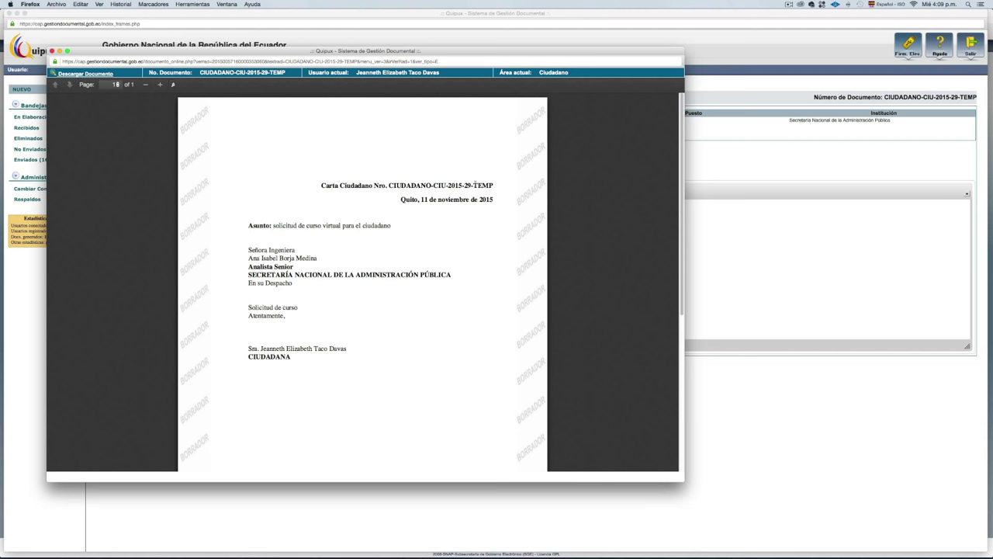
left_click_drag(474, 186, 579, 188)
left_click(383, 297)
left_click(52, 50)
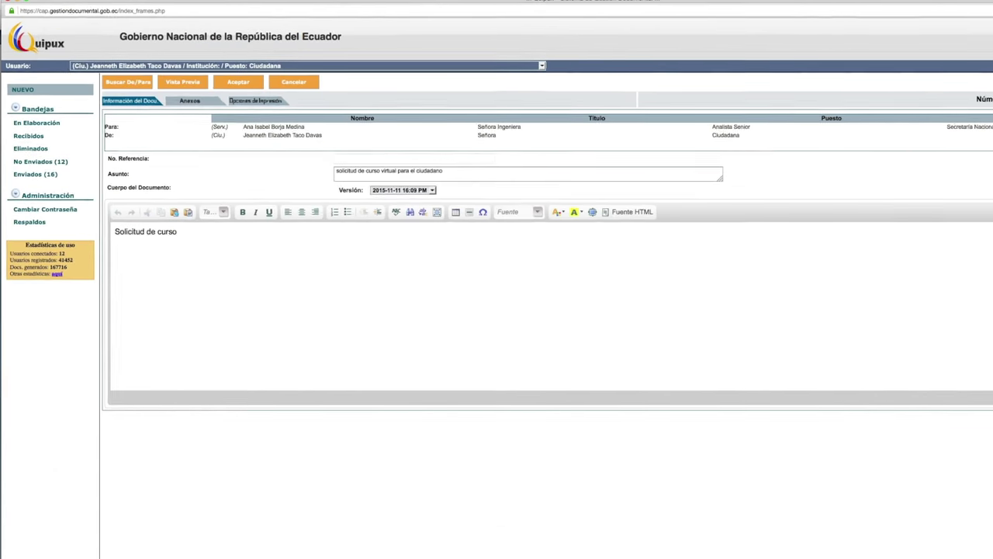
Save the document and submit it for signing and sending without a comment
left_click(201, 84)
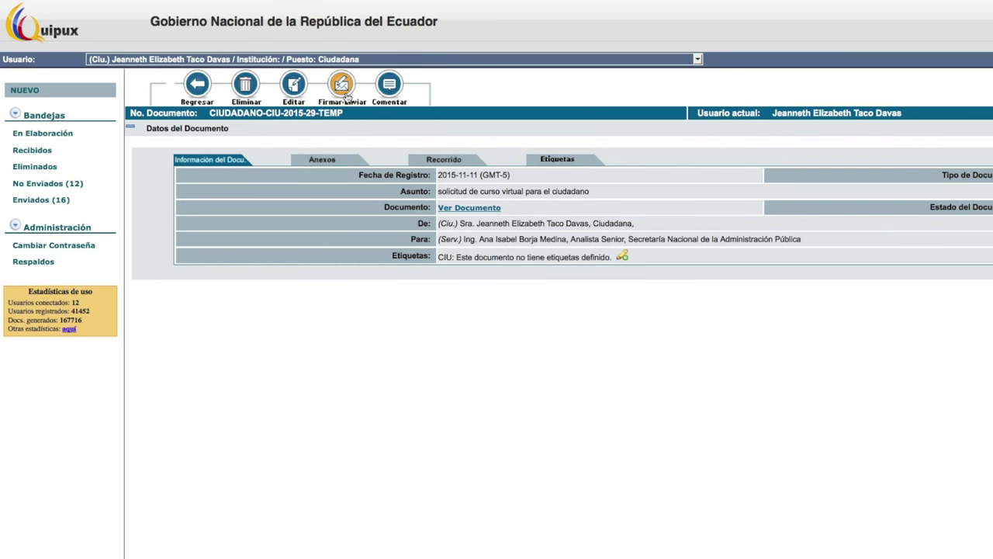
left_click(342, 84)
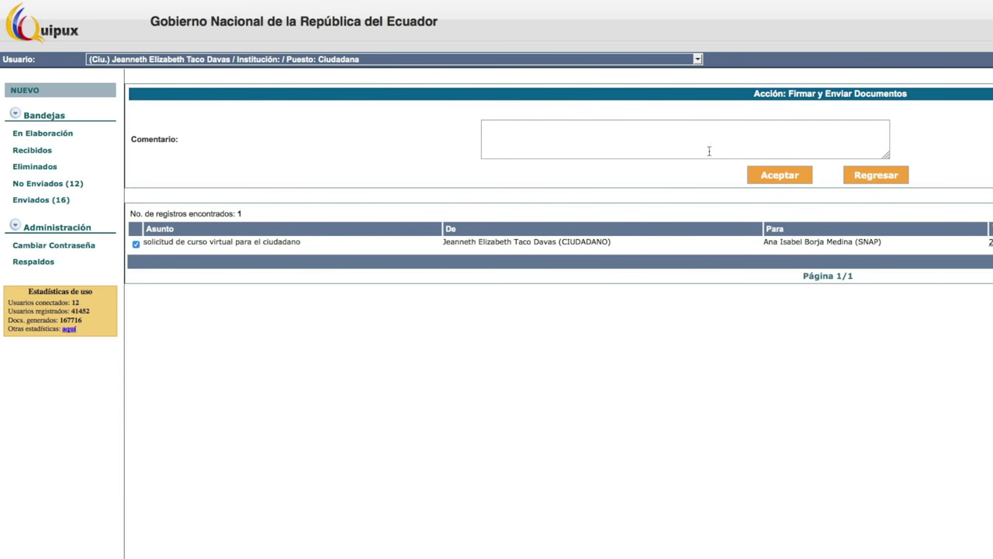
left_click(769, 177)
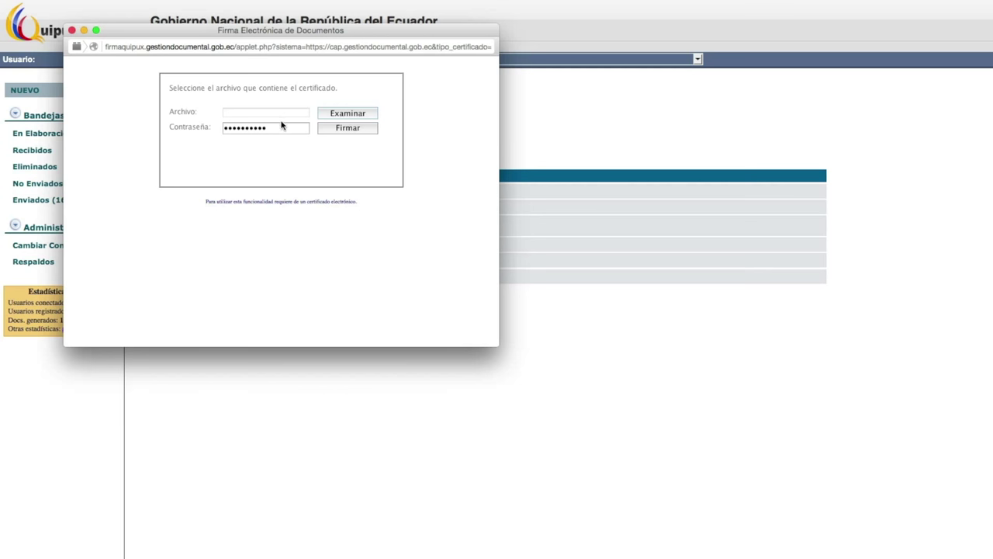
Choose the .p12 certificate from the firma folder and sign the document electronically
left_click(348, 115)
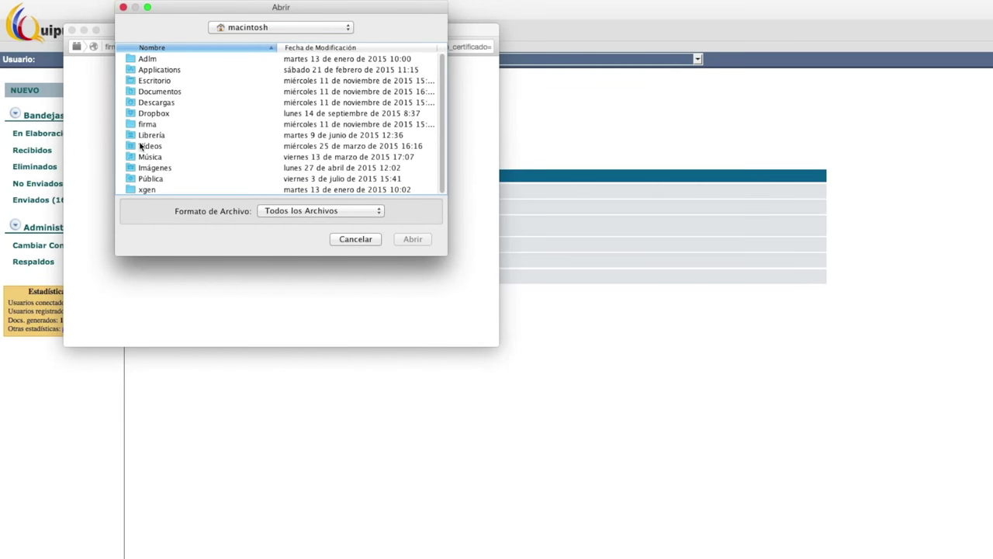
double_click(140, 124)
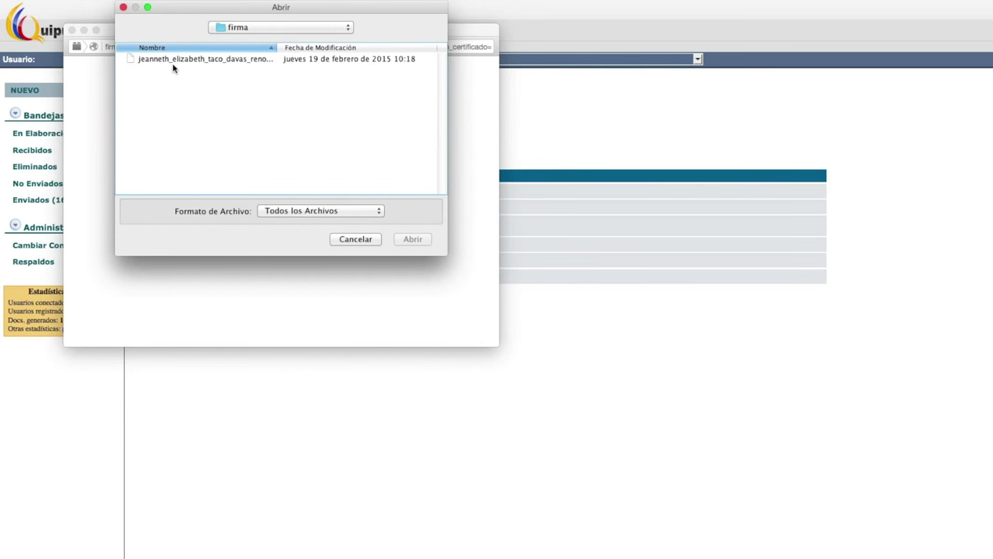
left_click(172, 61)
left_click(419, 242)
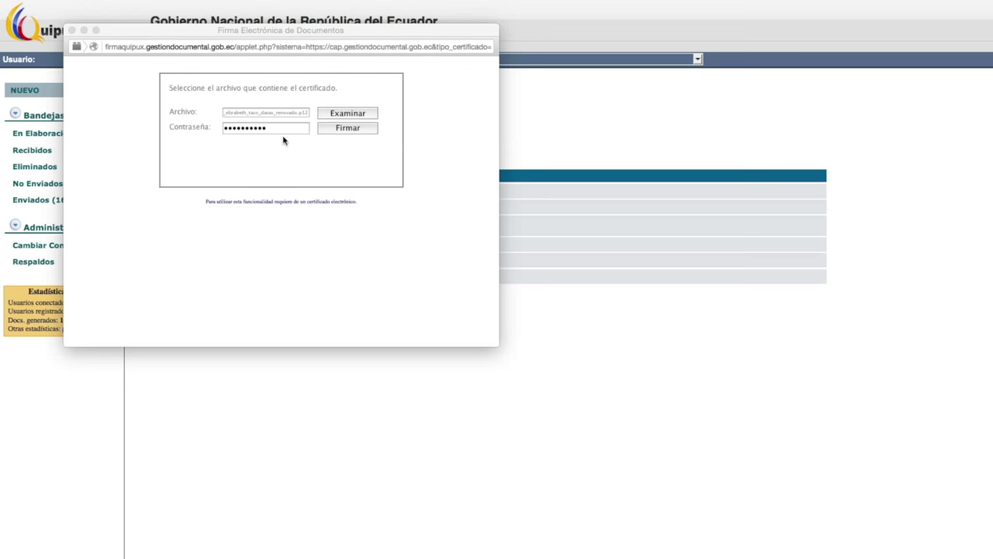
left_click(338, 134)
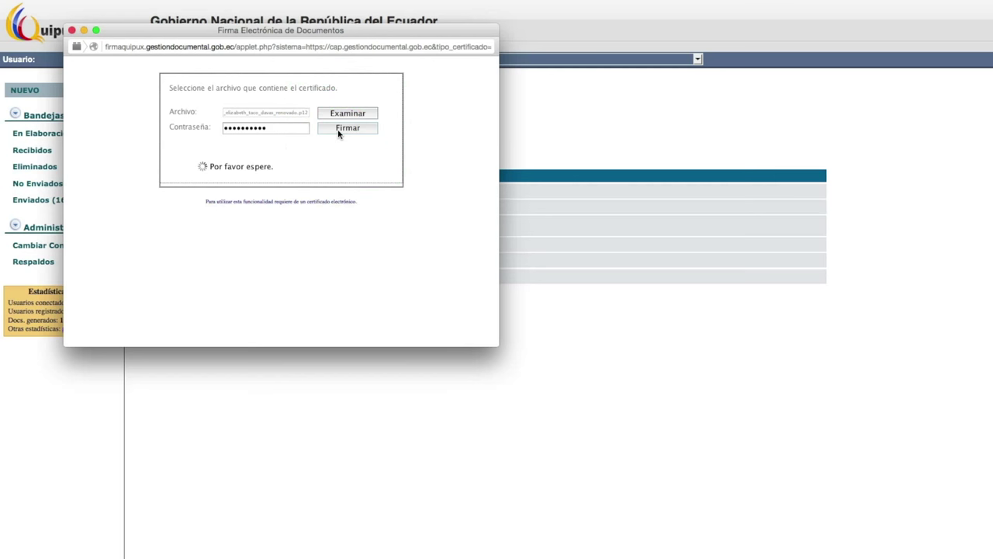